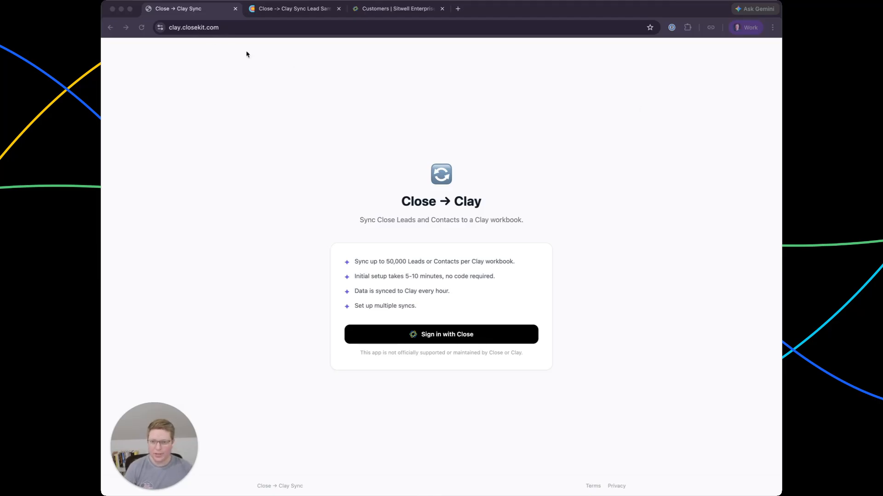
Sign in with Close, granting Clay Sync access to the Sitwell Enterprises organization, and start creating the first sync.
{"action": "left_click", "coordinate": [467, 337]}
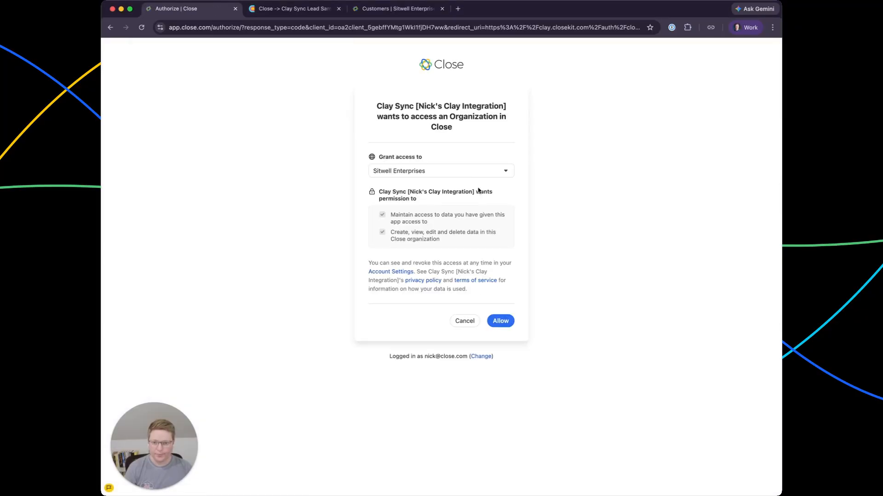
{"action": "left_click", "coordinate": [500, 324]}
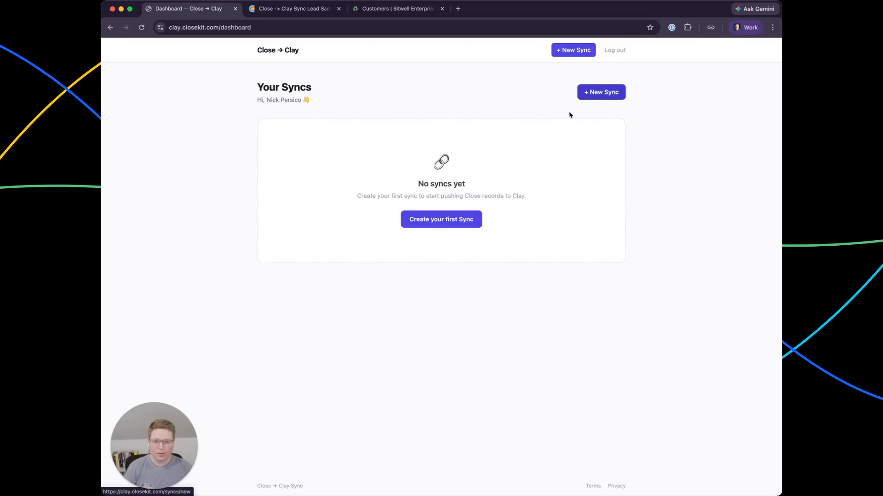
{"action": "left_click", "coordinate": [472, 225]}
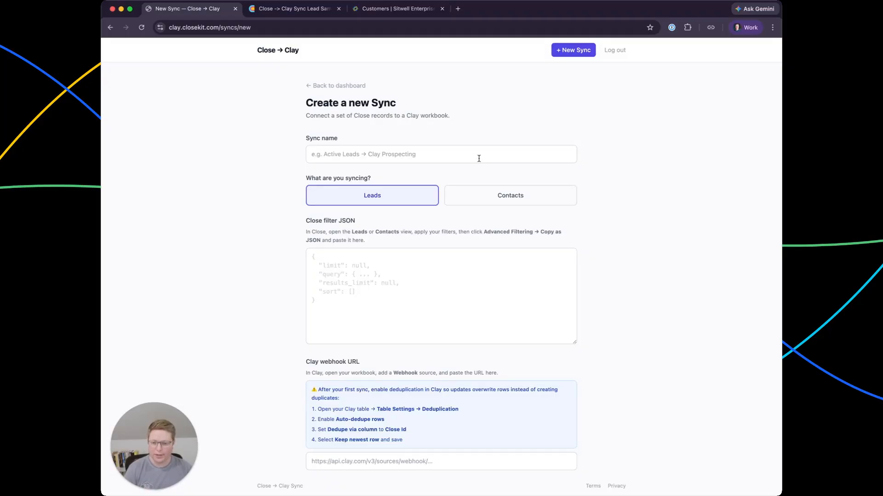
{"action": "left_click", "coordinate": [460, 155]}
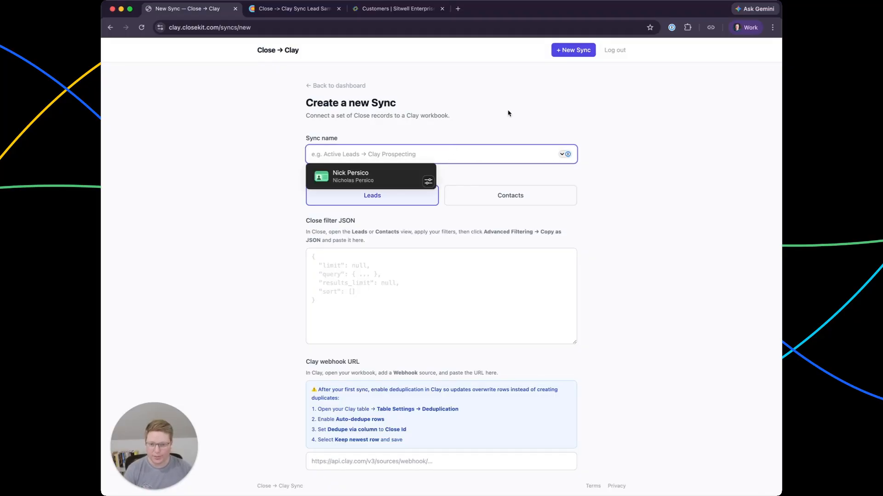
{"action": "type", "text": "Sitwe"}
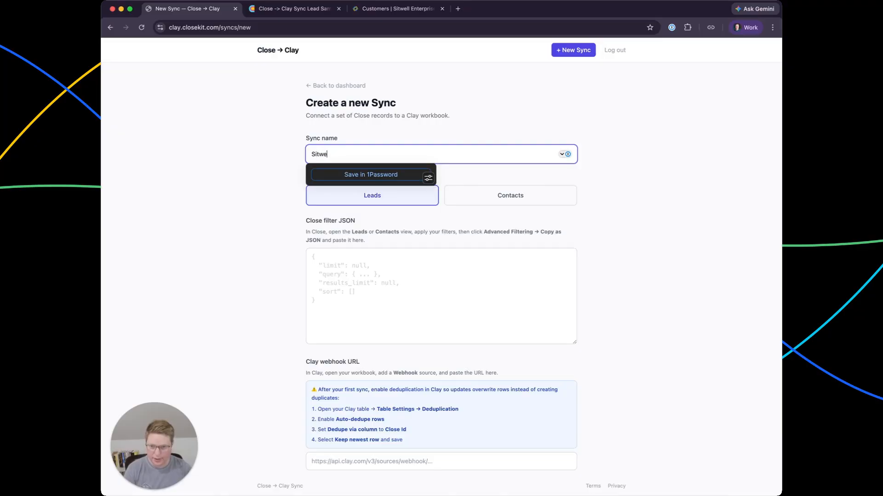
{"action": "key", "text": "BackSpace"}
{"action": "key", "text": "BackSpace"}
{"action": "key", "text": "BackSpace"}
{"action": "key", "text": "BackSpace"}
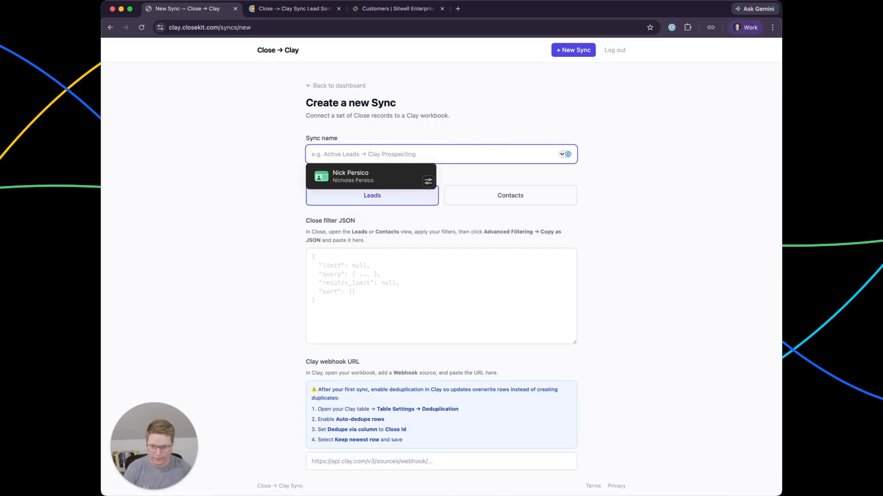
Name the new sync "Close to Clay Sync Demo".
{"action": "type", "text": "Close to Cla"}
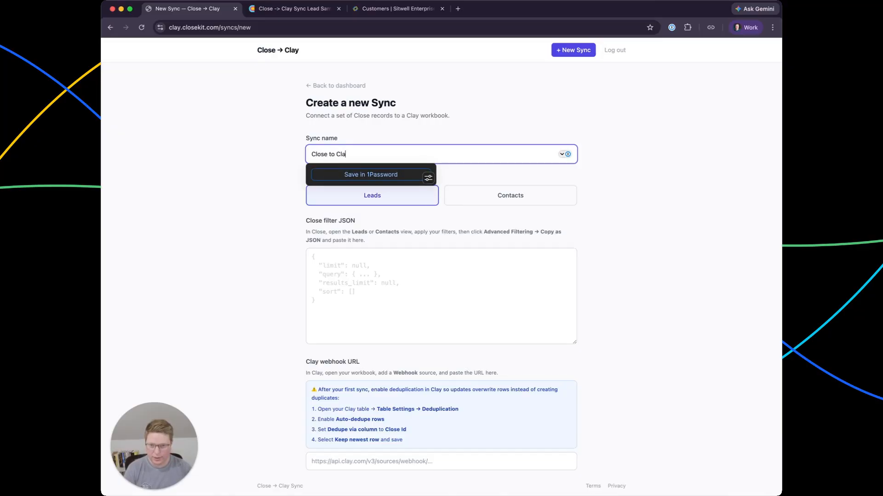
{"action": "type", "text": "y Sync Demo"}
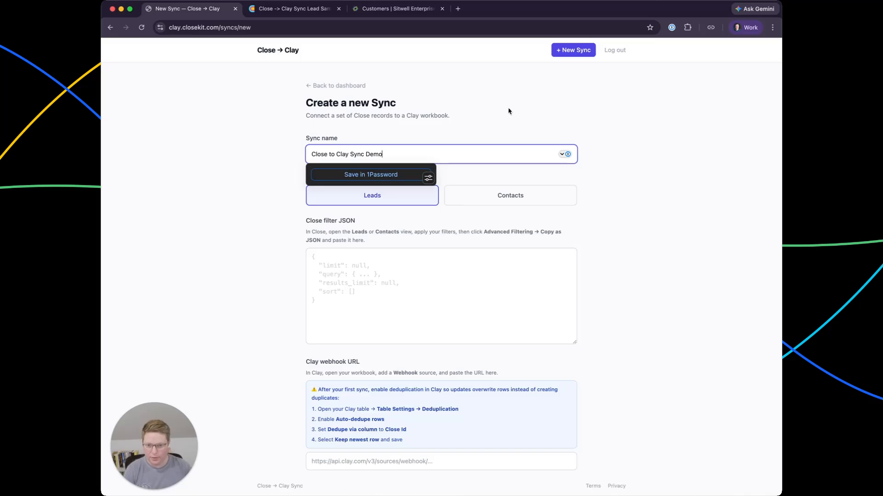
{"action": "left_click", "coordinate": [212, 136]}
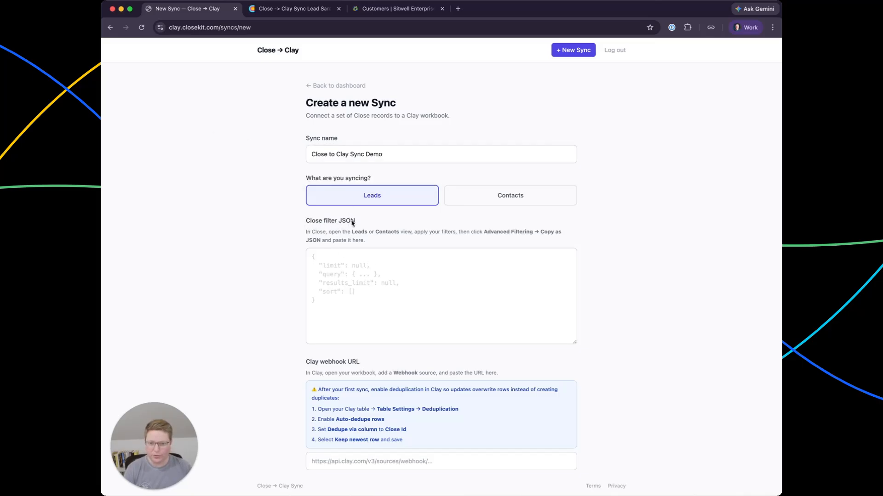
Copy the filters of the Customers Smart View in Close as JSON and paste them into the sync's filter JSON.
{"action": "left_click", "coordinate": [380, 11]}
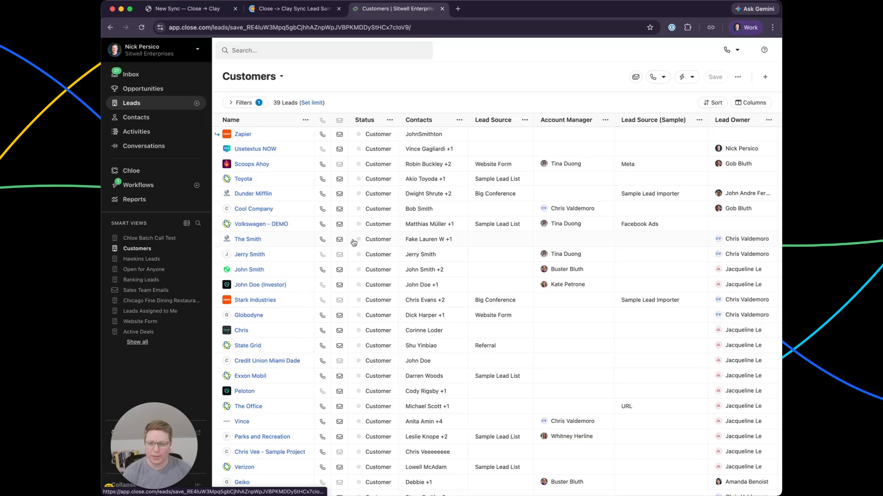
{"action": "left_click", "coordinate": [737, 78]}
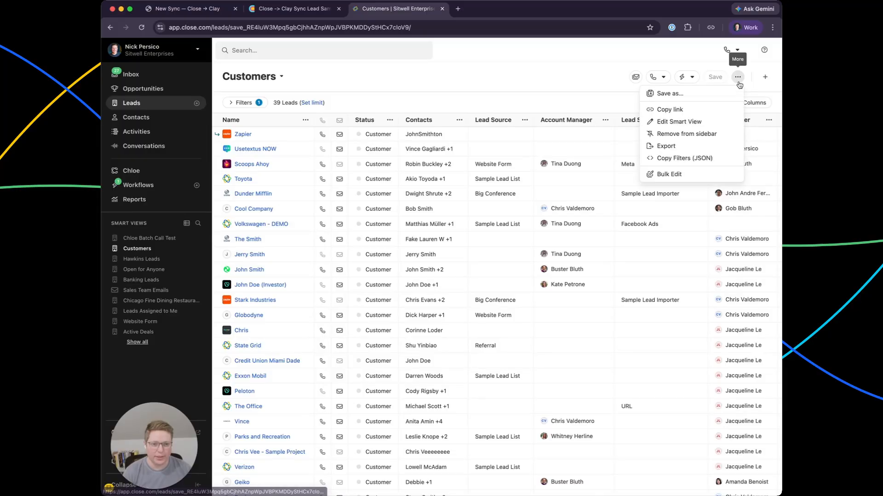
{"action": "left_click", "coordinate": [709, 161]}
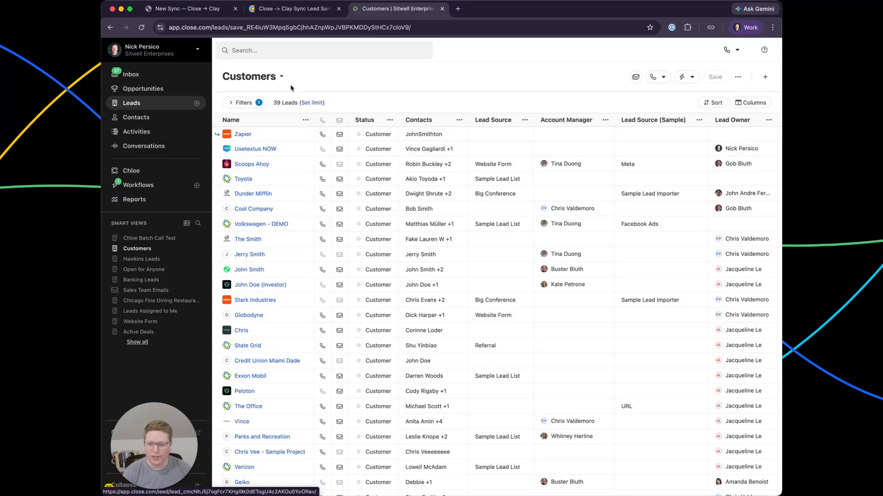
{"action": "left_click", "coordinate": [203, 13]}
{"action": "left_click", "coordinate": [334, 270]}
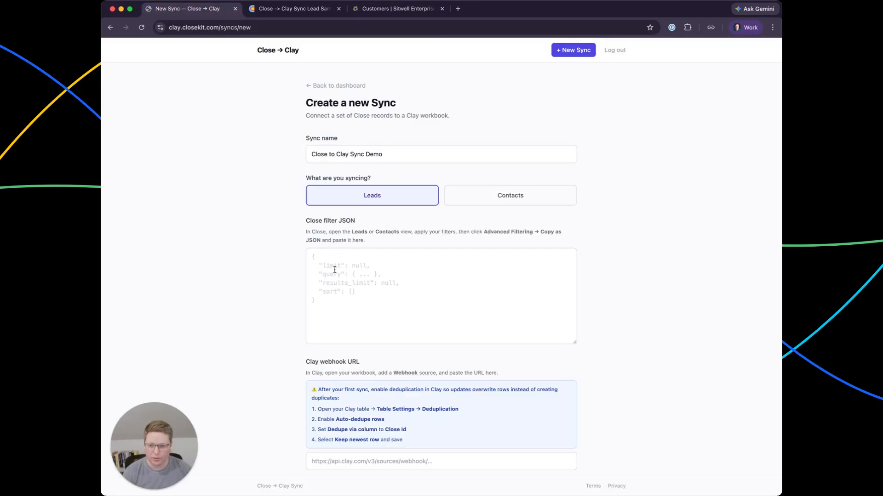
{"action": "key", "text": "super+v"}
{"action": "scroll", "coordinate": [264, 225], "scroll_direction": "down", "scroll_amount": 4}
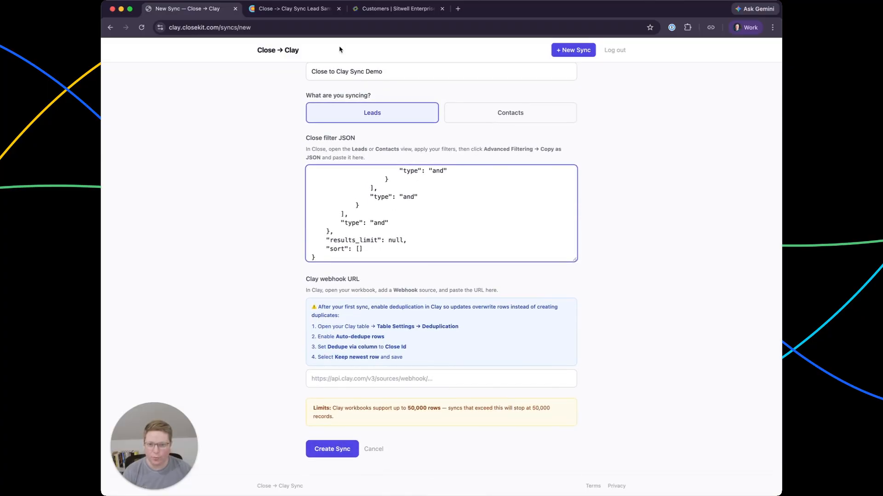
Switch to Clay, add a Webhook source table to the "Close -> Clay Sync Lead Sample" workbook, and copy its webhook URL.
{"action": "left_click", "coordinate": [304, 13]}
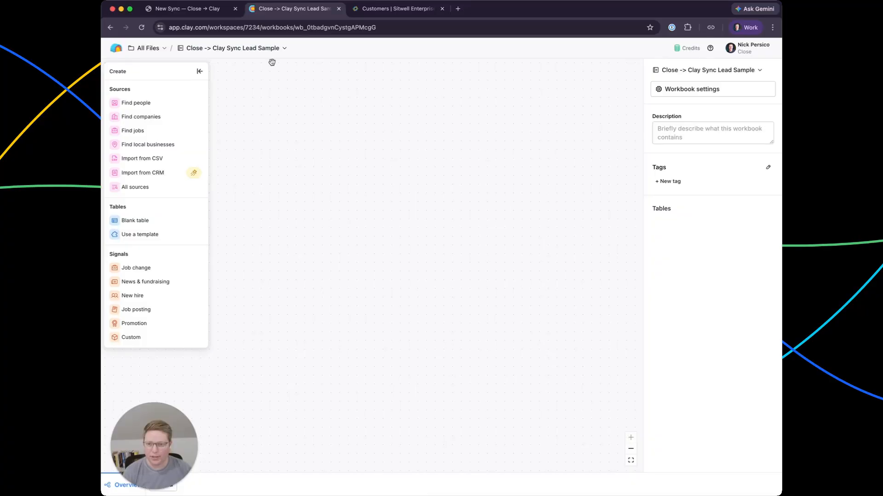
{"action": "left_click", "coordinate": [166, 193]}
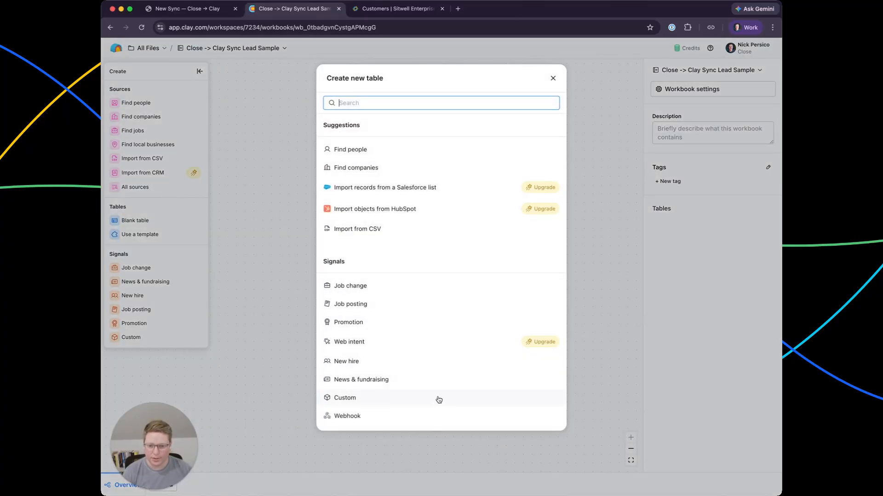
{"action": "left_click", "coordinate": [435, 420]}
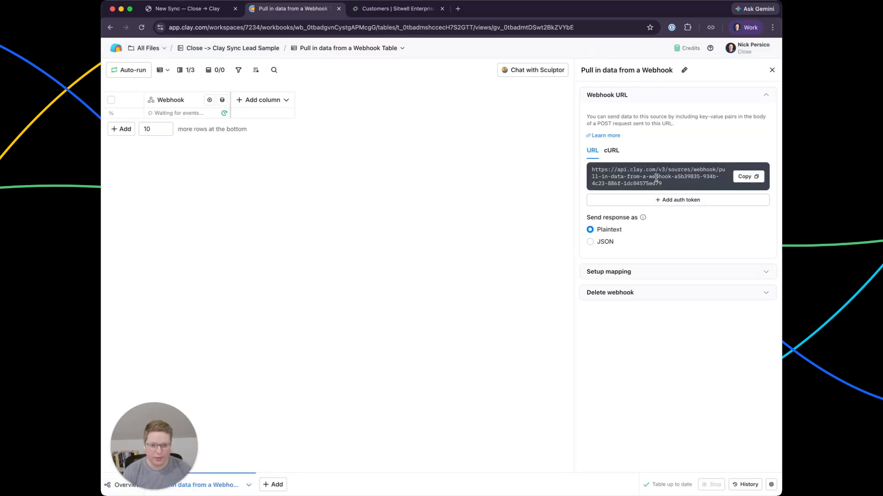
{"action": "left_click", "coordinate": [752, 180]}
{"action": "left_click", "coordinate": [740, 179]}
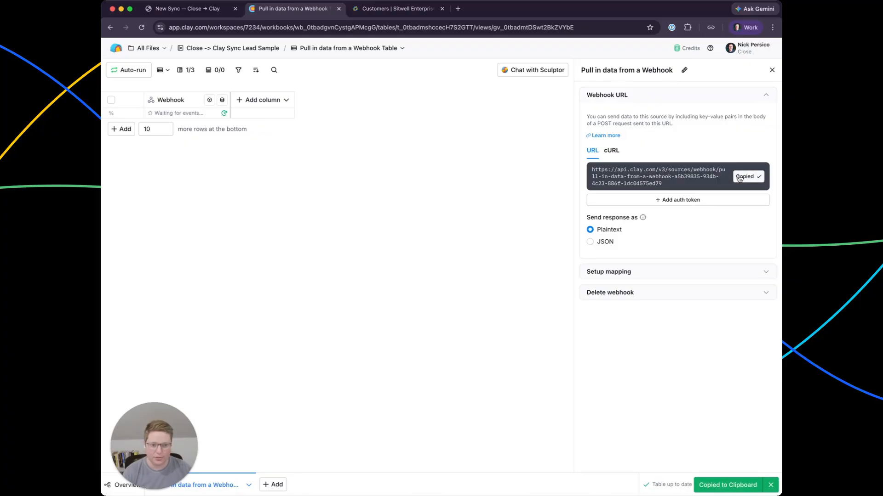
Paste the copied webhook URL as the sync's Clay webhook URL and create the sync in Close → Clay.
{"action": "key", "text": "ctrl+shift+Tab"}
{"action": "left_click", "coordinate": [316, 378]}
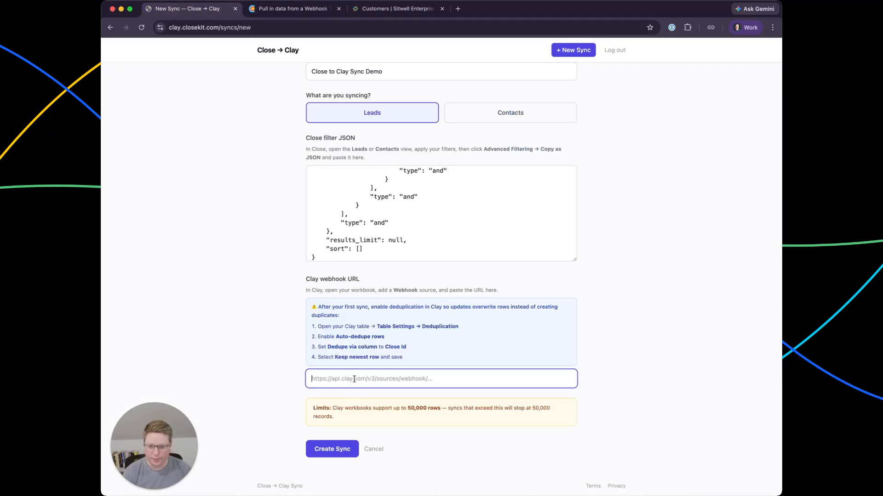
{"action": "key", "text": "super+v"}
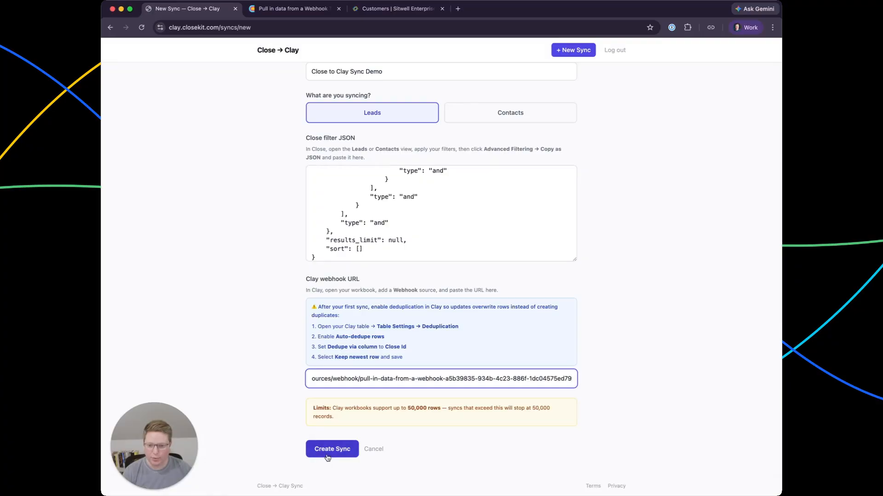
{"action": "left_click", "coordinate": [328, 456]}
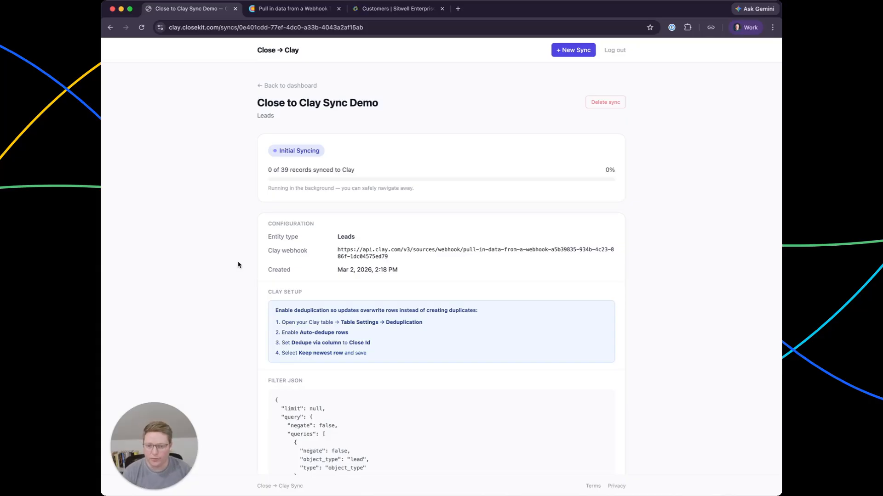
In the Clay webhook table, add the Id field of the first received record as a new column named "Close Lead ID".
{"action": "left_click", "coordinate": [304, 9]}
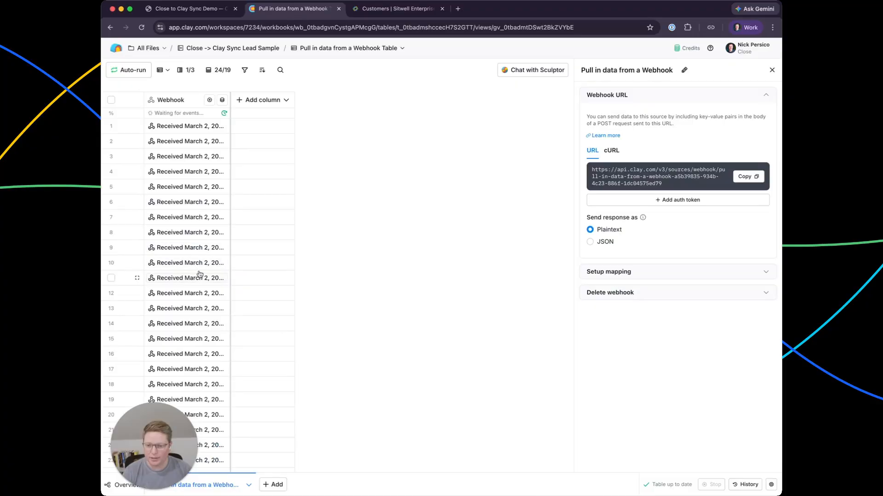
{"action": "left_click", "coordinate": [197, 129]}
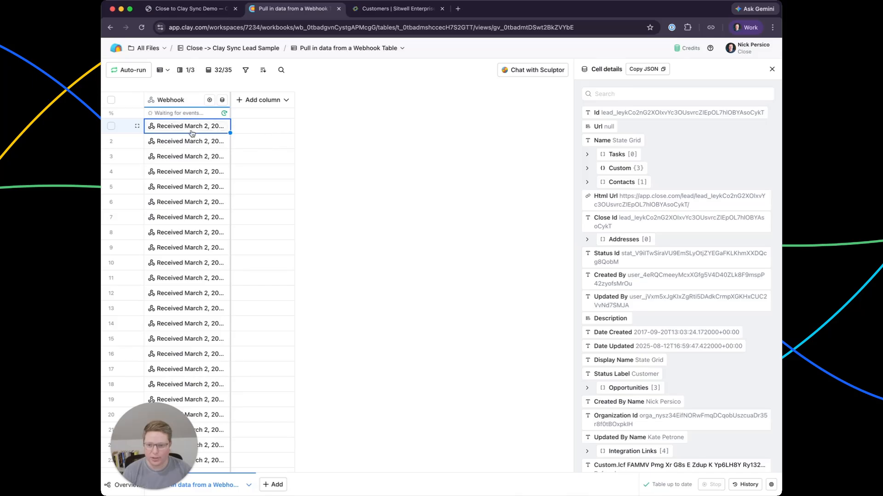
{"action": "mouse_move", "coordinate": [723, 119]}
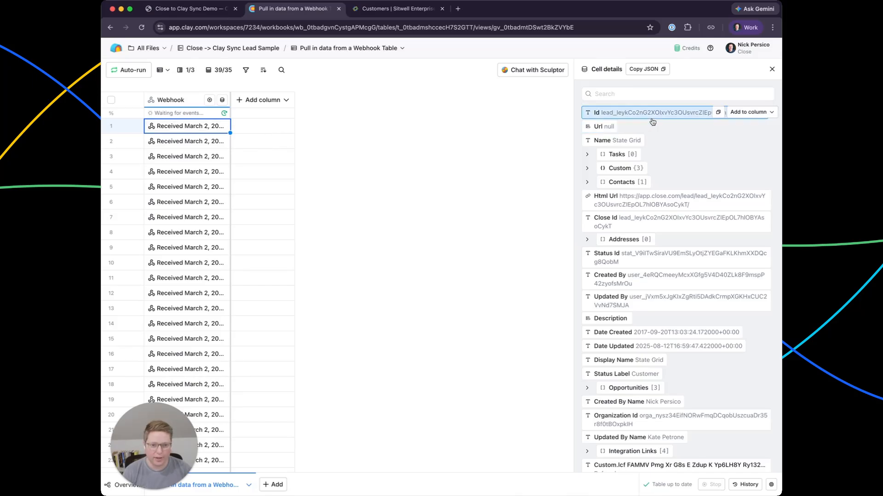
{"action": "left_click", "coordinate": [749, 112]}
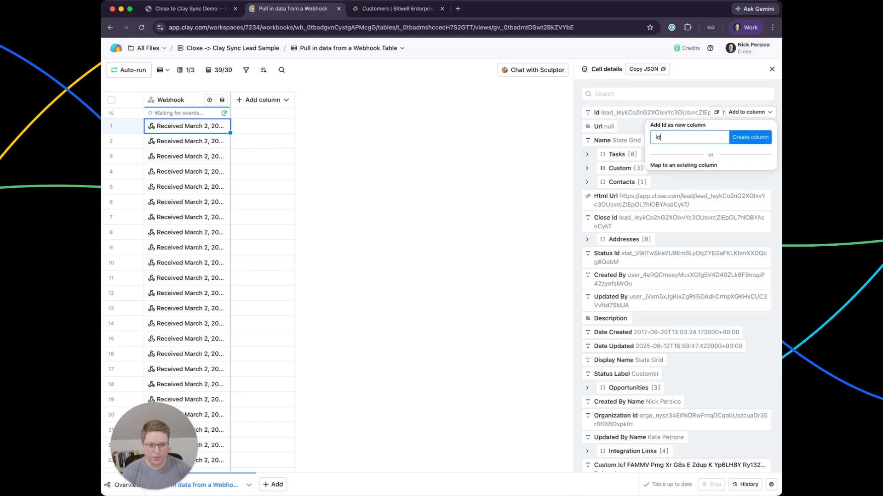
{"action": "type", "text": "Close Lead ID"}
{"action": "left_click", "coordinate": [746, 138]}
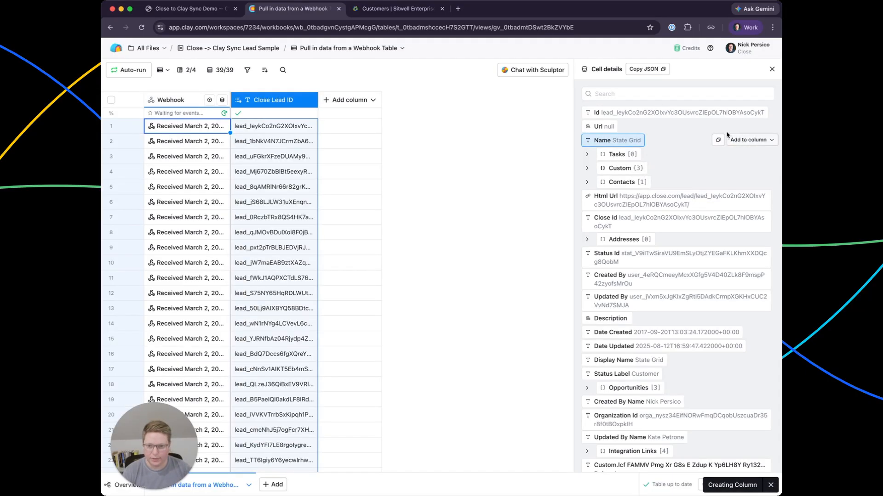
Add the record's Name field to the table as a new column named "Lead Name".
{"action": "mouse_move", "coordinate": [630, 139]}
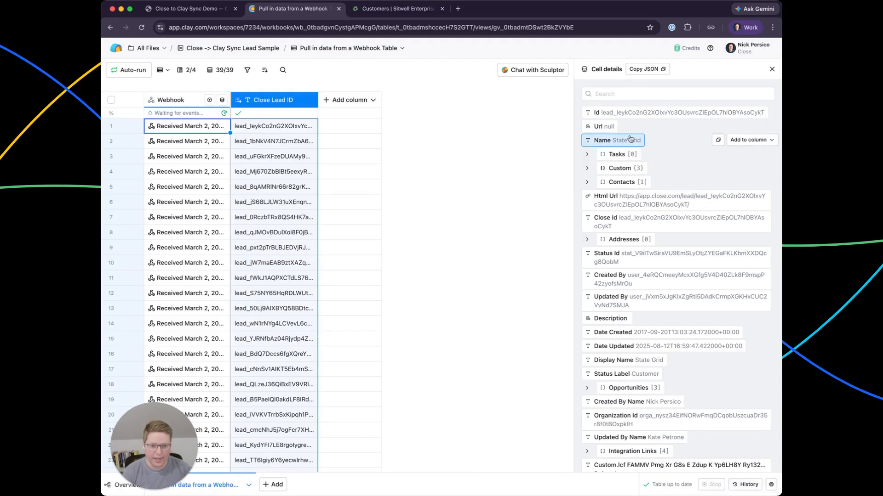
{"action": "left_click", "coordinate": [748, 140]}
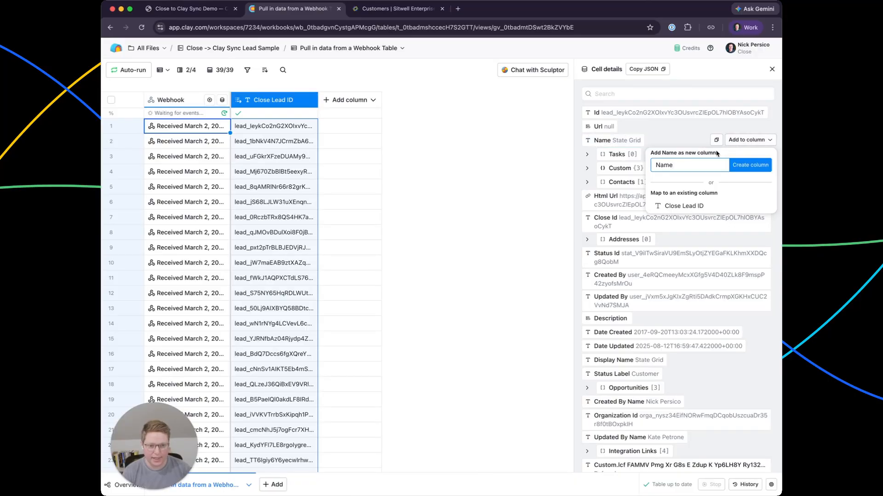
{"action": "key", "text": "BackSpace"}
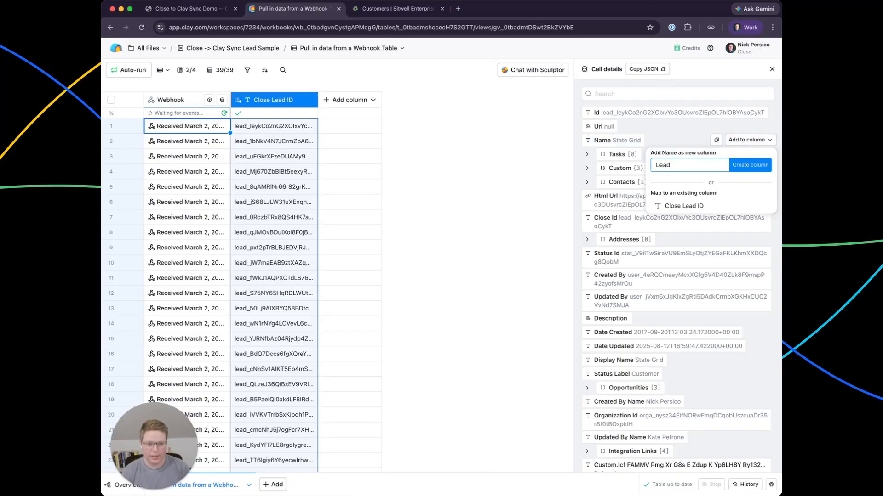
{"action": "type", "text": "Lead Name"}
{"action": "left_click", "coordinate": [742, 165]}
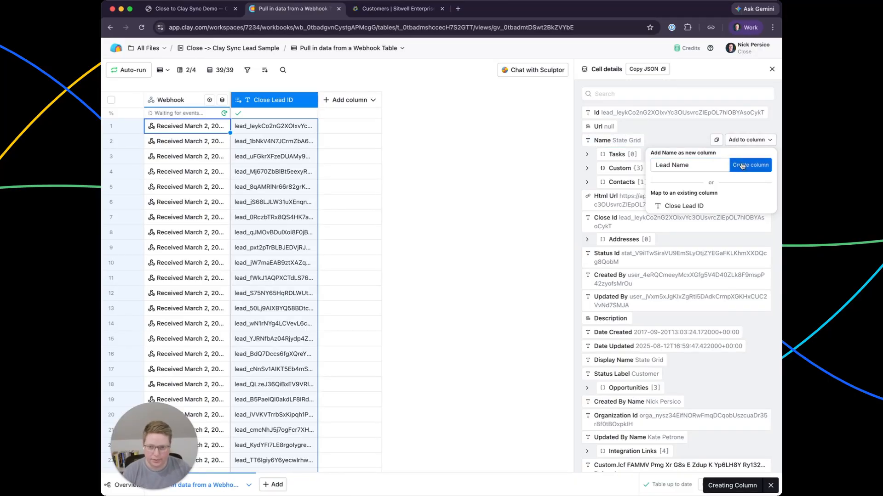
Add the record's Status Label field as a new column named "Status Label" and look through the synced rows.
{"action": "scroll", "coordinate": [653, 254], "scroll_direction": "down", "scroll_amount": 2}
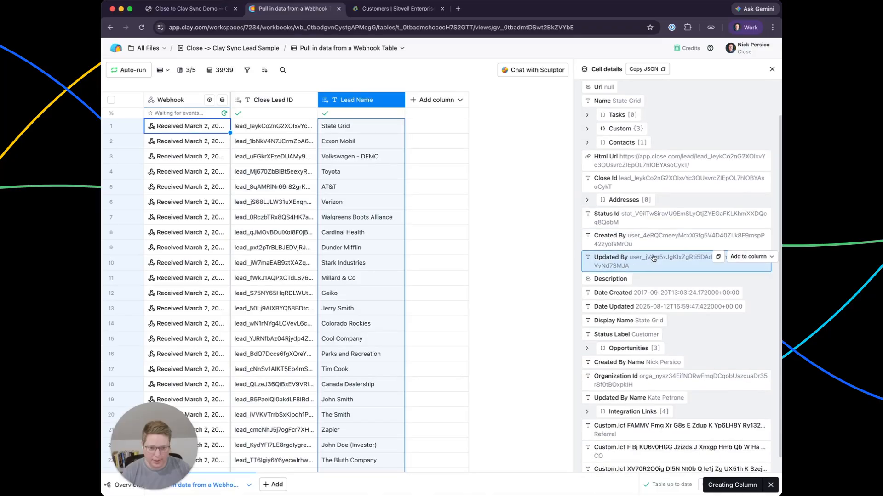
{"action": "scroll", "coordinate": [656, 248], "scroll_direction": "up", "scroll_amount": 2}
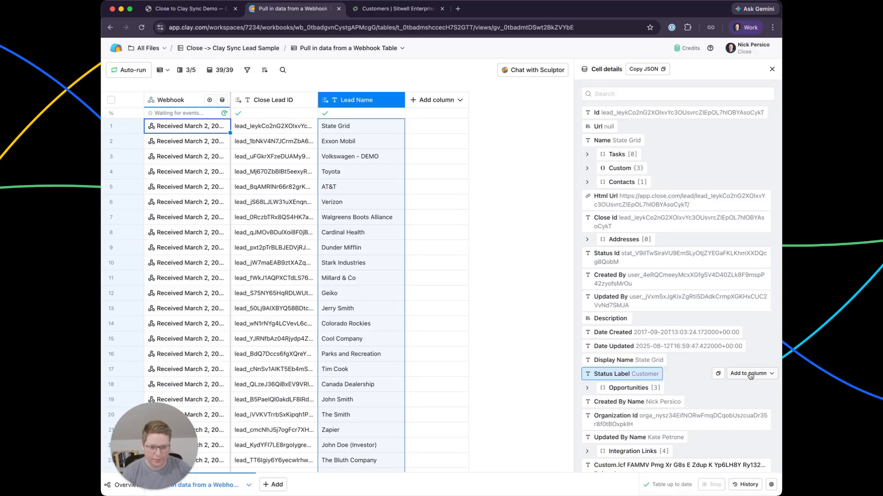
{"action": "left_click", "coordinate": [747, 374]}
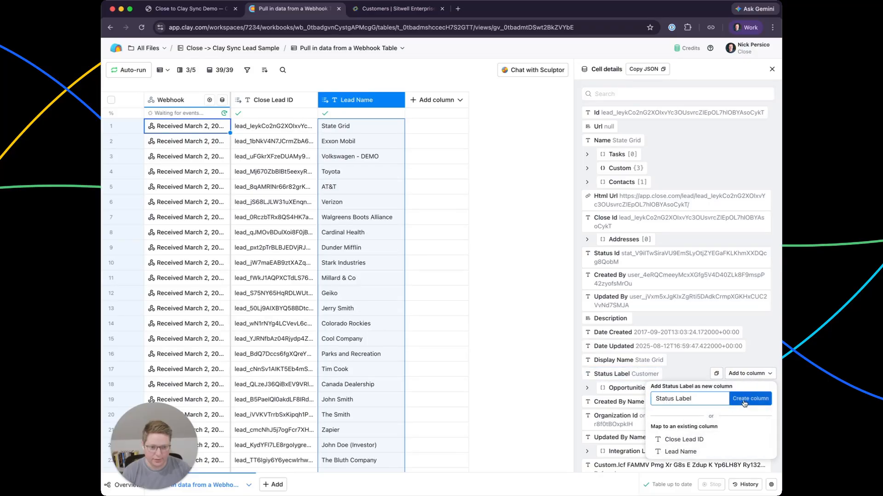
{"action": "left_click", "coordinate": [743, 402]}
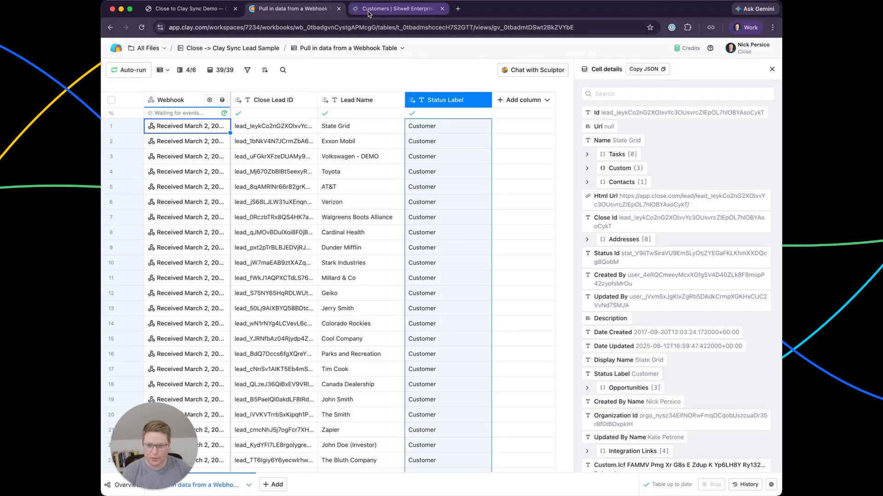
{"action": "scroll", "coordinate": [311, 192], "scroll_direction": "down", "scroll_amount": 3}
{"action": "scroll", "coordinate": [311, 192], "scroll_direction": "down", "scroll_amount": 5}
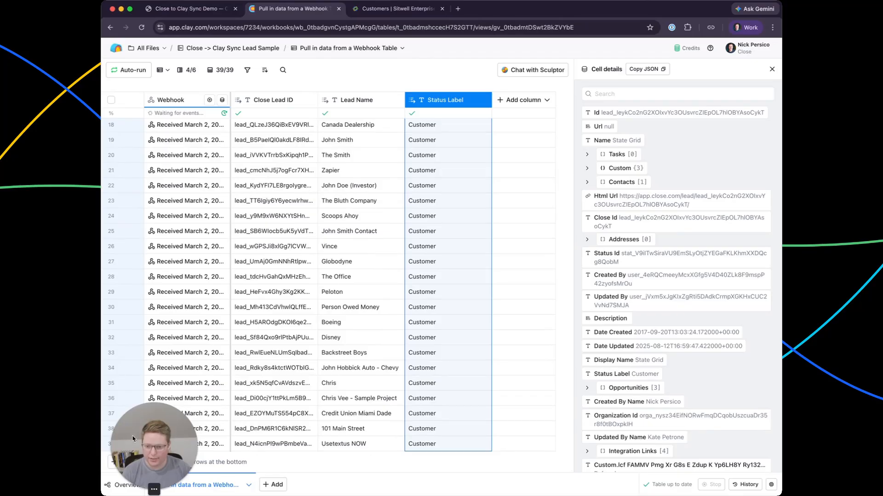
In Close, set the Closekit lead's status to Customer and return to the Customers smart view.
{"action": "left_click_drag", "start_coordinate": [137, 443], "coordinate": [677, 97]}
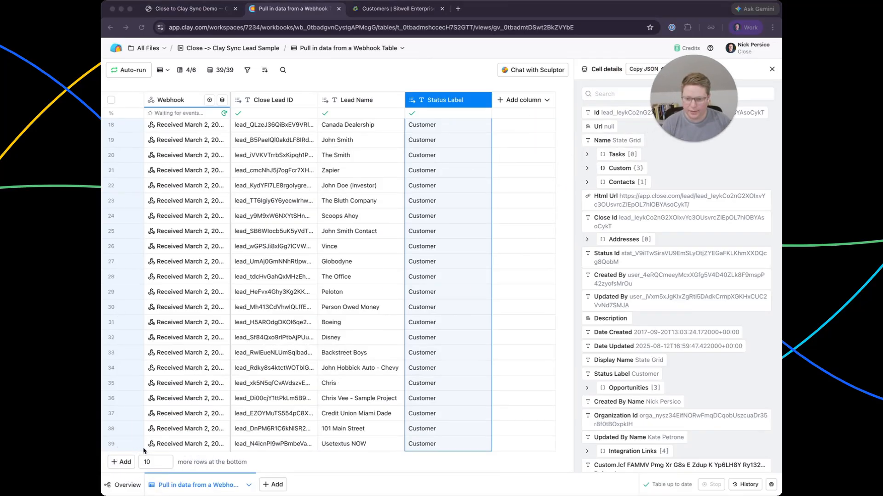
{"action": "left_click", "coordinate": [398, 8]}
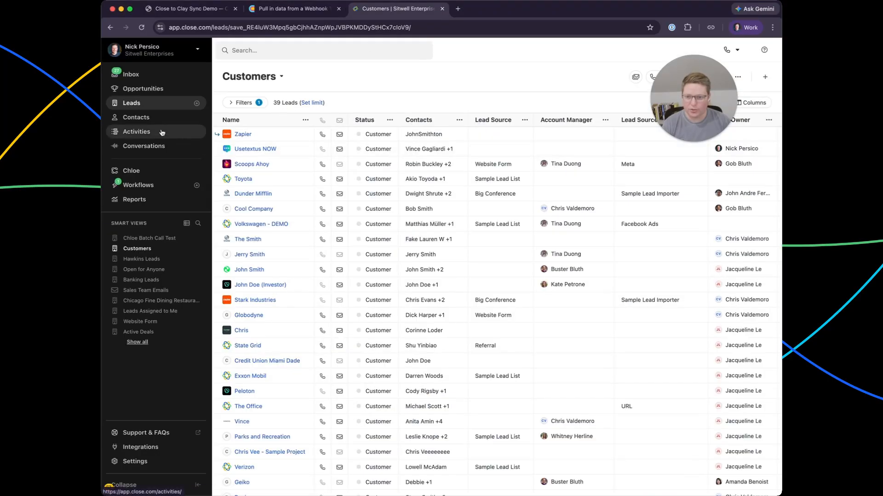
{"action": "left_click", "coordinate": [148, 106]}
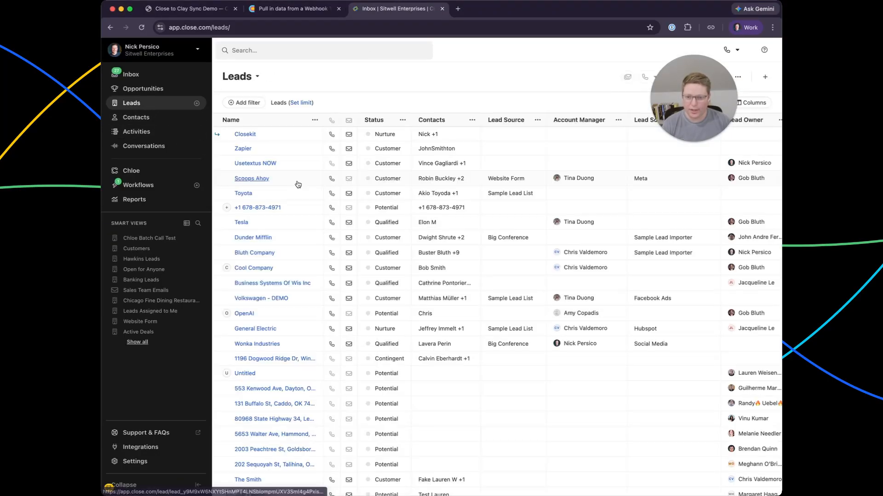
{"action": "left_click", "coordinate": [245, 134]}
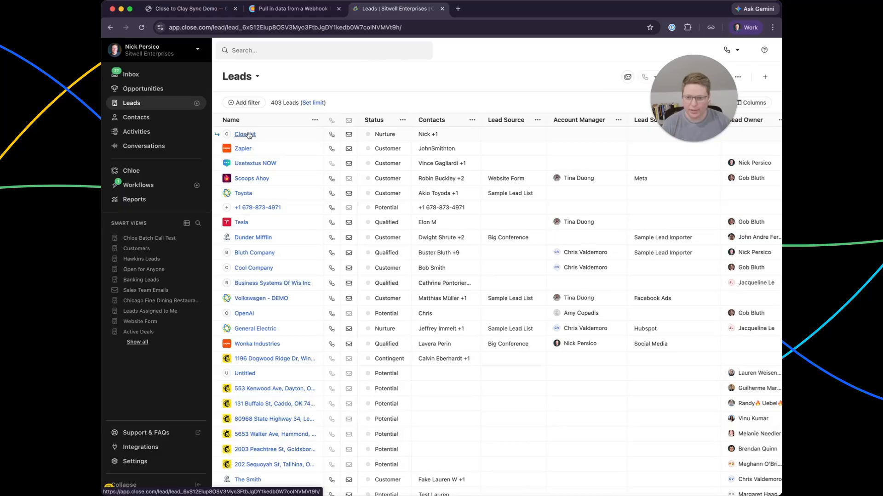
{"action": "left_click", "coordinate": [274, 86]}
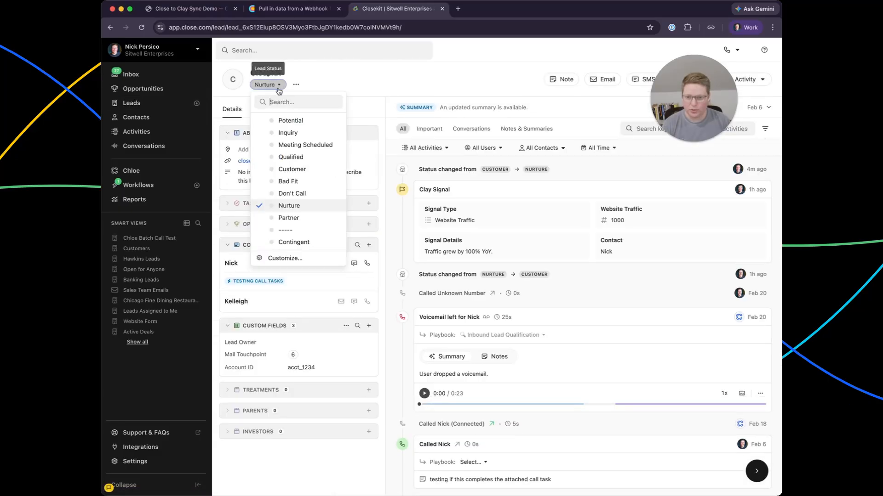
{"action": "left_click", "coordinate": [319, 171]}
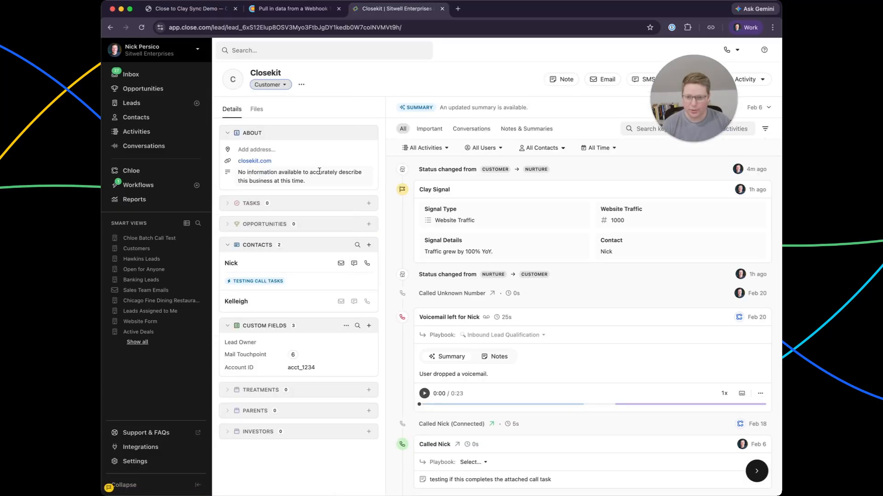
{"action": "left_click", "coordinate": [137, 249]}
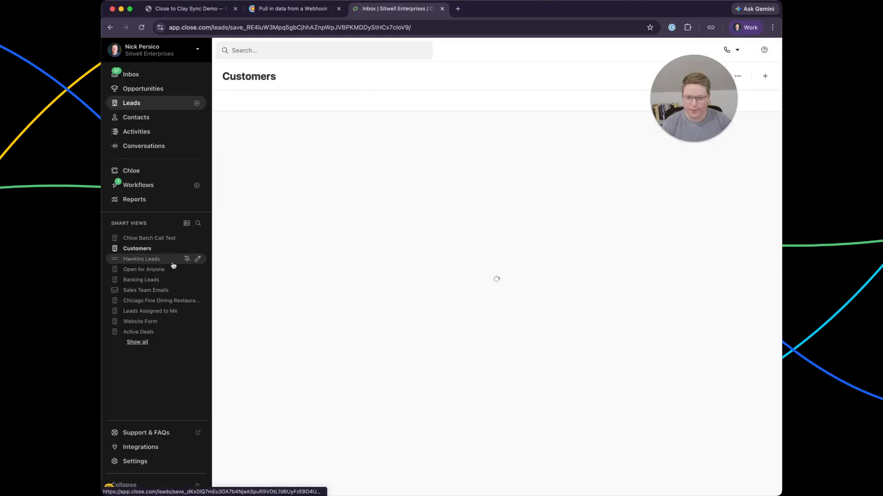
Run a manual sync of Close to Clay Sync Demo in Close → Clay and check the Clay table for the added lead.
{"action": "left_click", "coordinate": [213, 13]}
{"action": "left_click", "coordinate": [289, 8]}
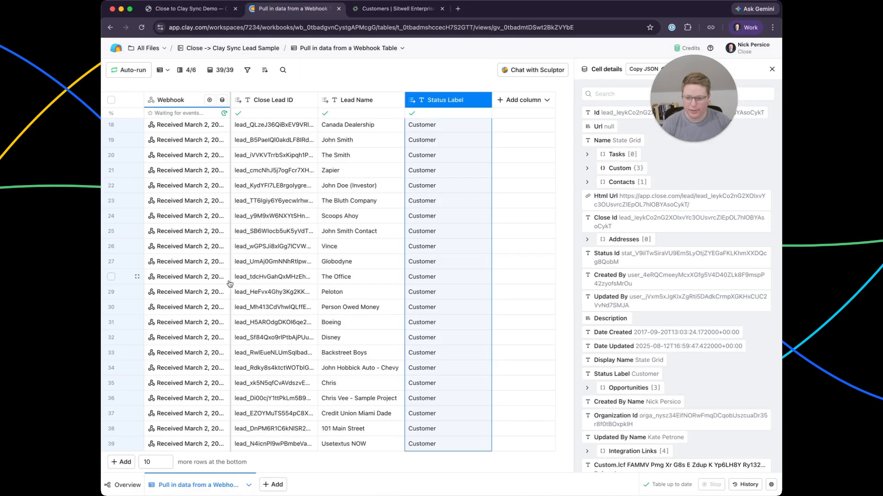
{"action": "left_click", "coordinate": [168, 10]}
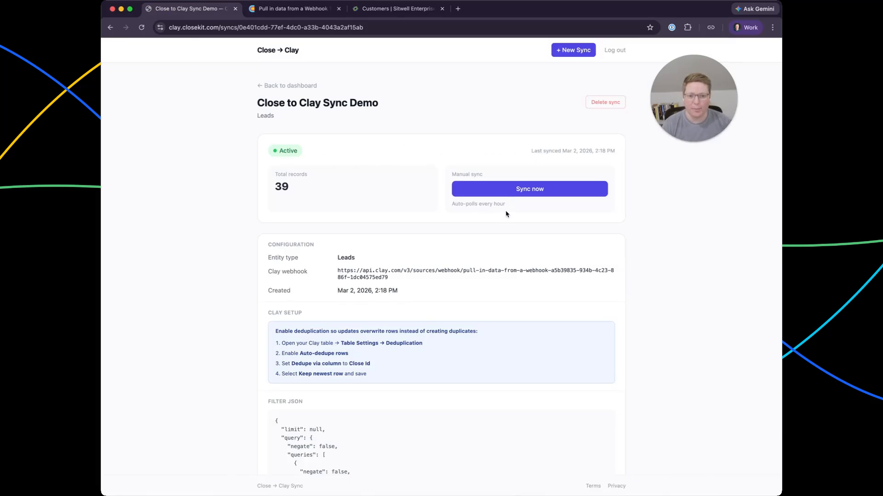
{"action": "left_click_drag", "start_coordinate": [506, 208], "coordinate": [452, 205]}
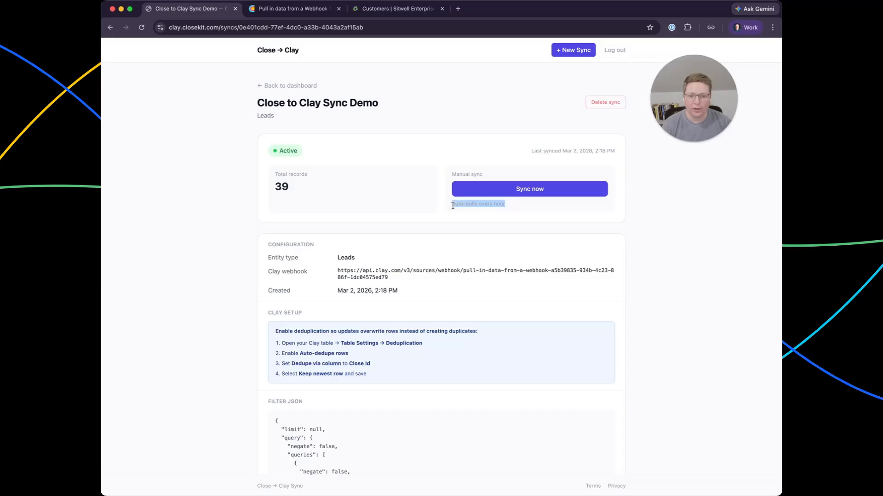
{"action": "left_click", "coordinate": [517, 220]}
{"action": "left_click", "coordinate": [524, 189]}
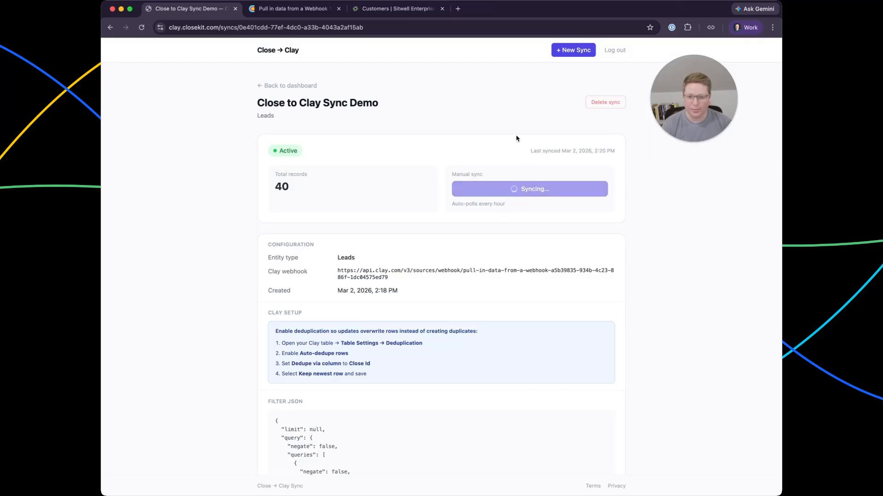
{"action": "left_click", "coordinate": [293, 8]}
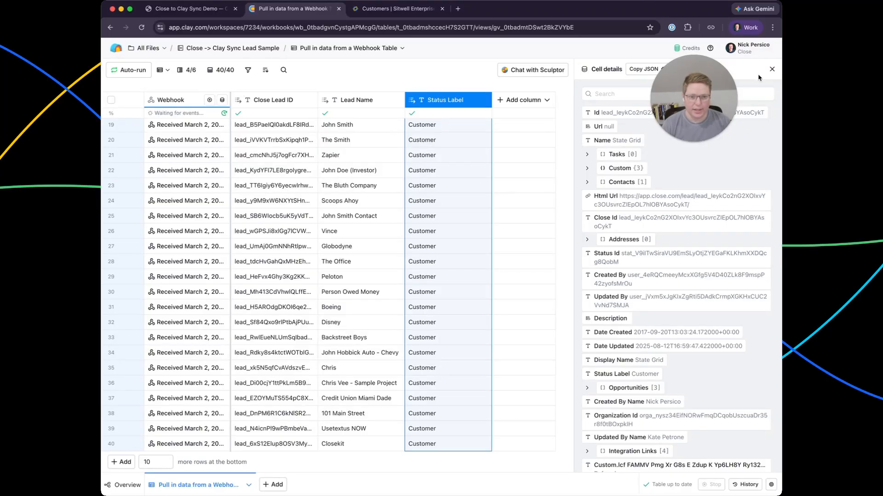
In the Clay table's settings, enable auto-dedupe of rows using the Close Lead ID column.
{"action": "left_click", "coordinate": [318, 49]}
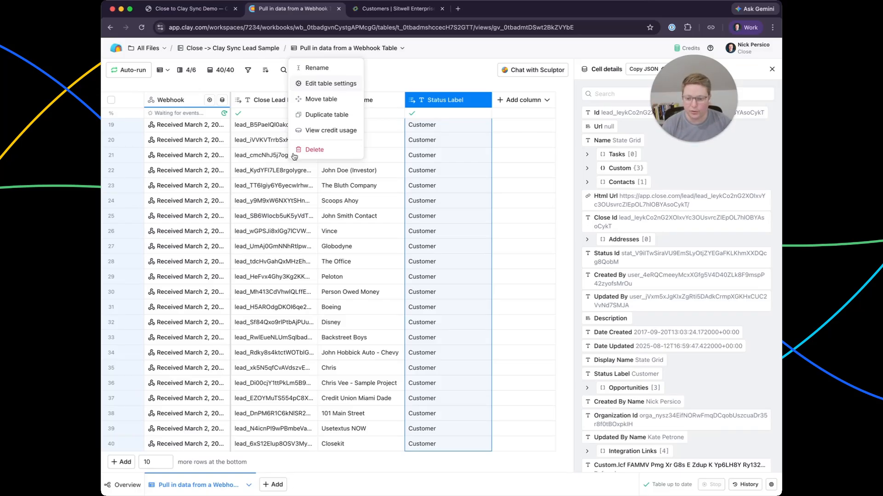
{"action": "left_click", "coordinate": [311, 85]}
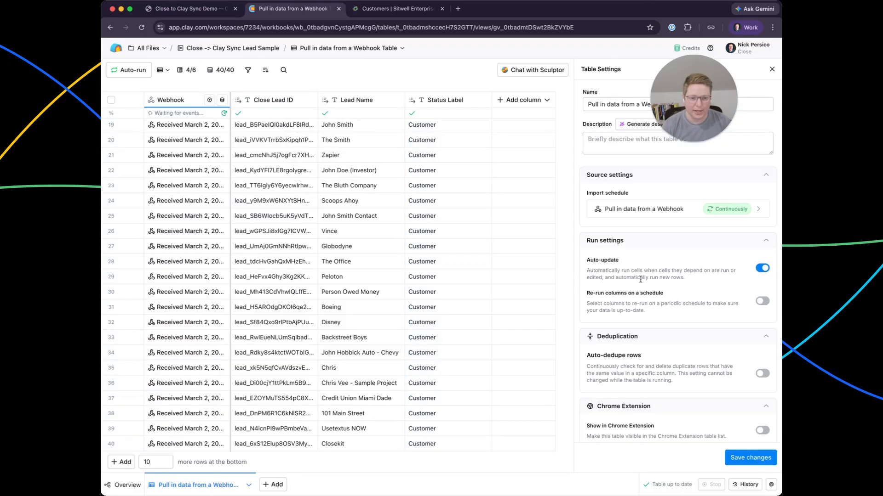
{"action": "left_click", "coordinate": [762, 373]}
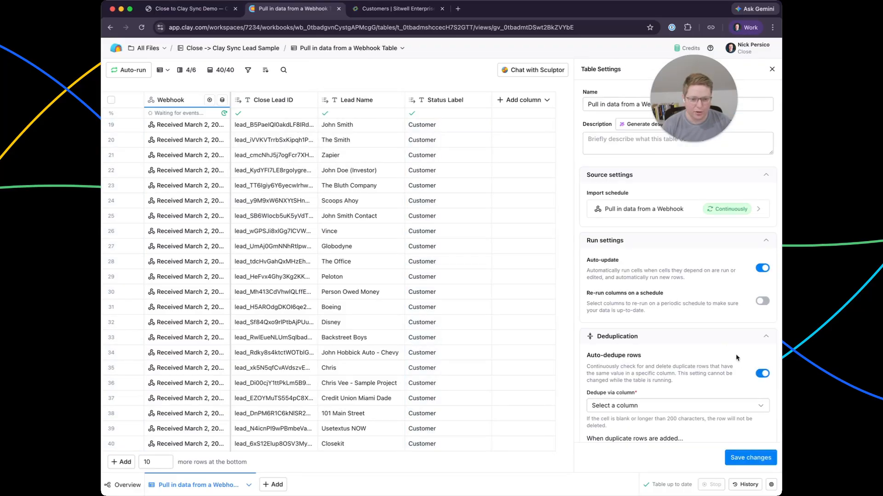
{"action": "scroll", "coordinate": [736, 358], "scroll_direction": "down", "scroll_amount": 3}
{"action": "left_click", "coordinate": [707, 325]}
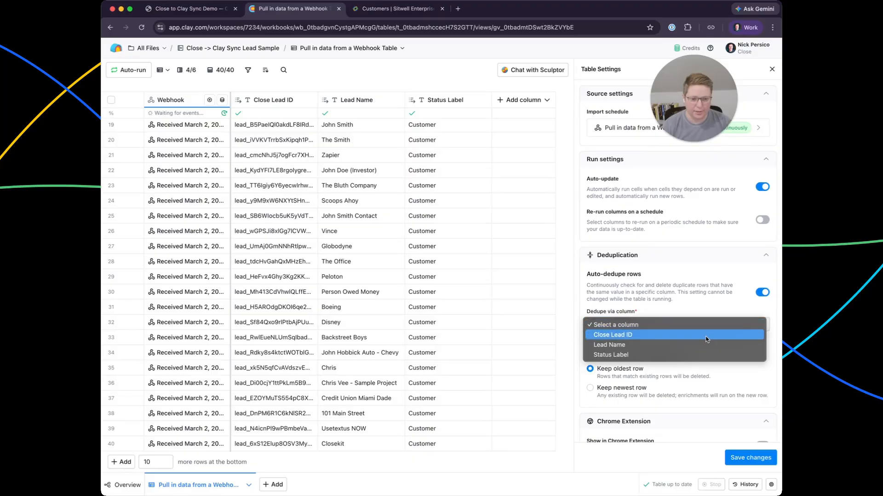
{"action": "left_click", "coordinate": [707, 340]}
{"action": "scroll", "coordinate": [692, 331], "scroll_direction": "down", "scroll_amount": 1}
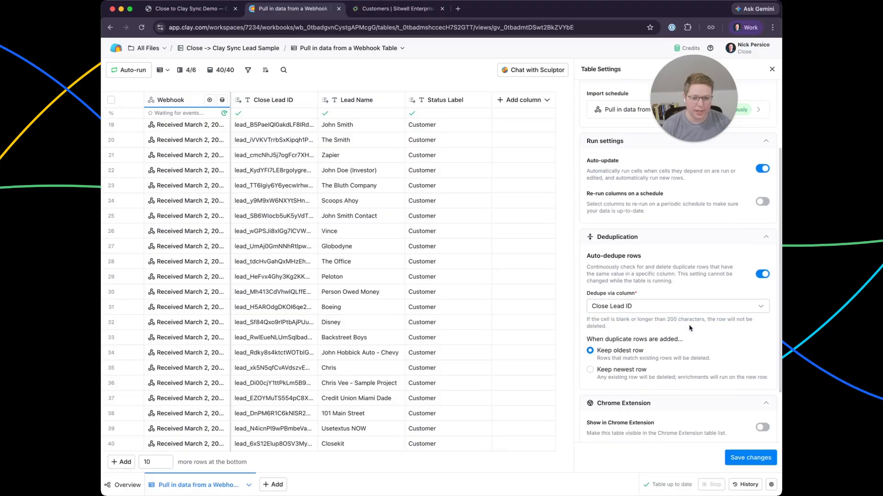
Set deduplication to keep the newest row, save the table settings and look through the table's rows.
{"action": "left_click", "coordinate": [636, 370]}
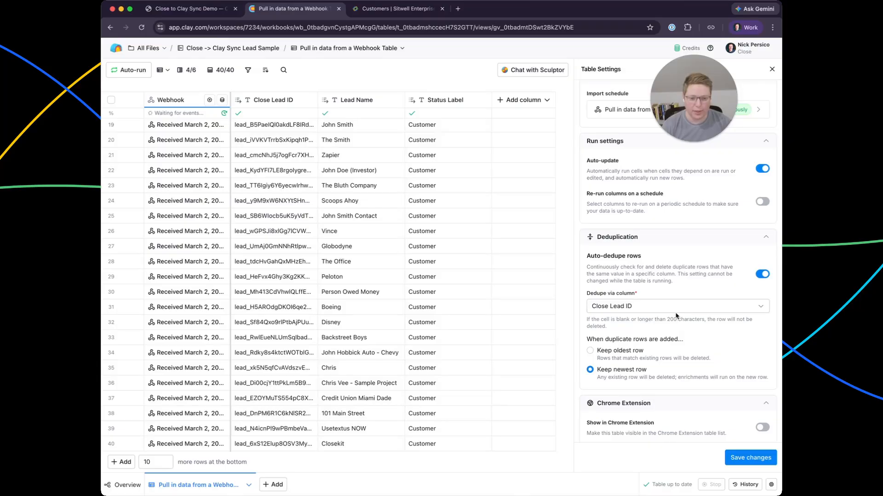
{"action": "scroll", "coordinate": [675, 316], "scroll_direction": "down", "scroll_amount": 2}
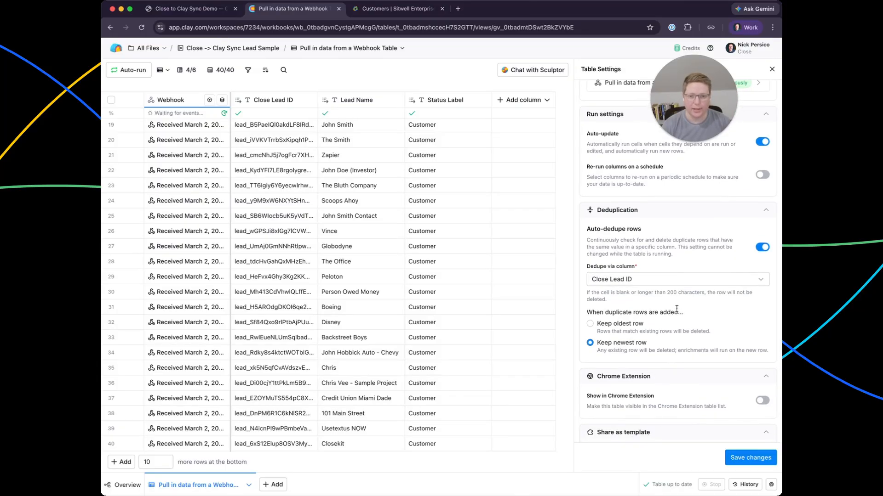
{"action": "left_click", "coordinate": [756, 461]}
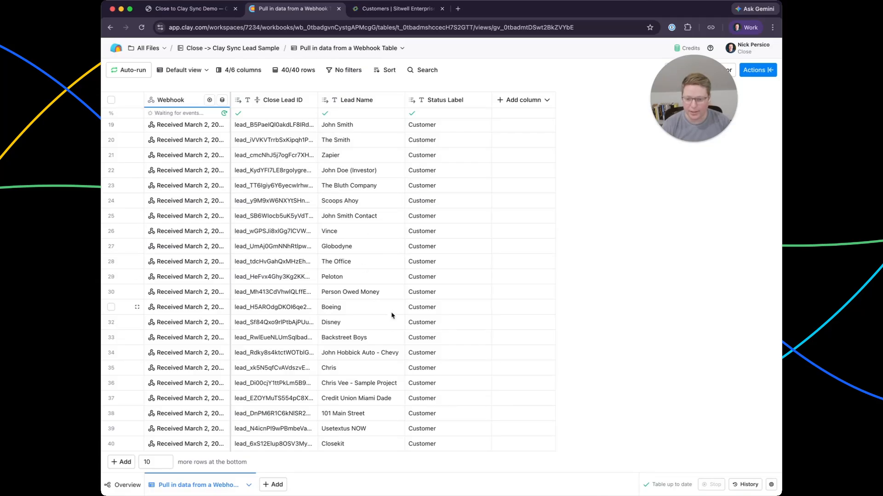
{"action": "scroll", "coordinate": [393, 348], "scroll_direction": "up", "scroll_amount": 5}
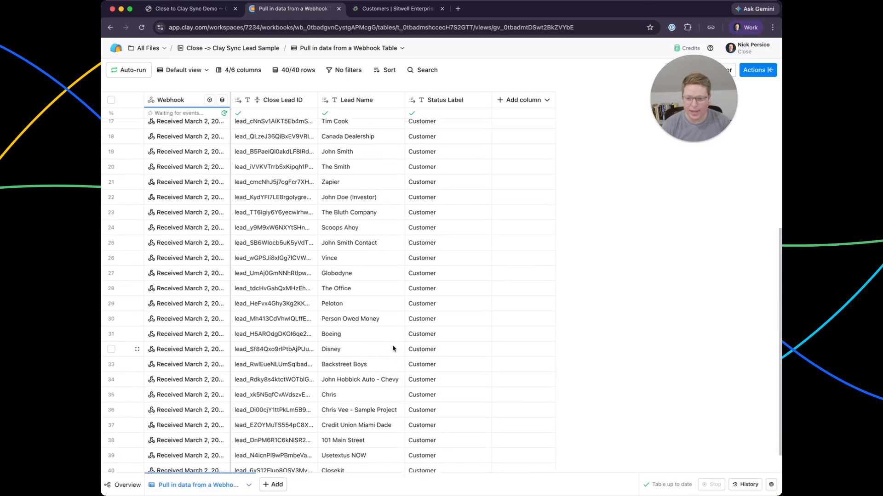
{"action": "scroll", "coordinate": [393, 349], "scroll_direction": "up", "scroll_amount": 1}
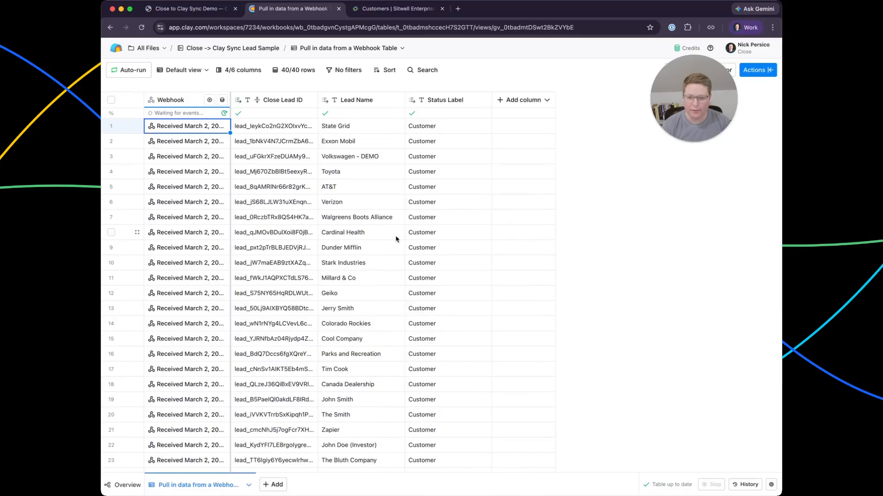
{"action": "scroll", "coordinate": [395, 239], "scroll_direction": "down", "scroll_amount": 4}
{"action": "scroll", "coordinate": [395, 239], "scroll_direction": "down", "scroll_amount": 2}
{"action": "scroll", "coordinate": [400, 237], "scroll_direction": "up", "scroll_amount": 6}
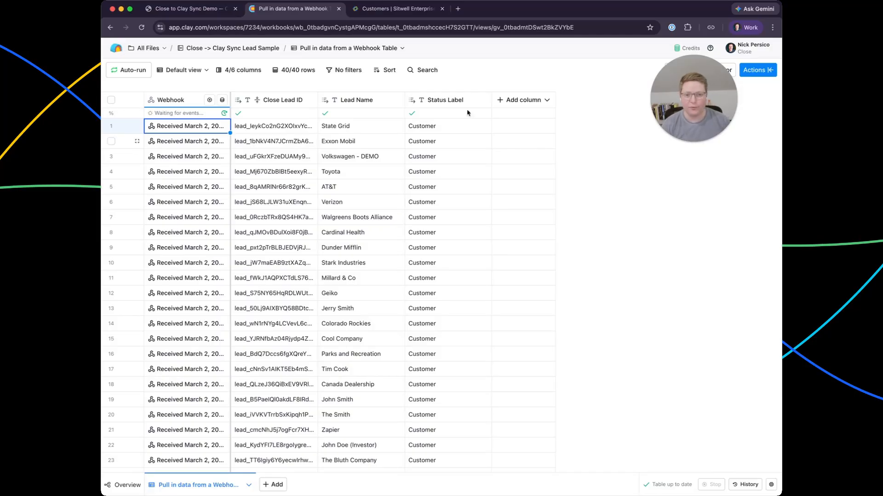
Search the enrichments that can be added as a column for "Close" and for "HTTP API".
{"action": "left_click", "coordinate": [519, 101]}
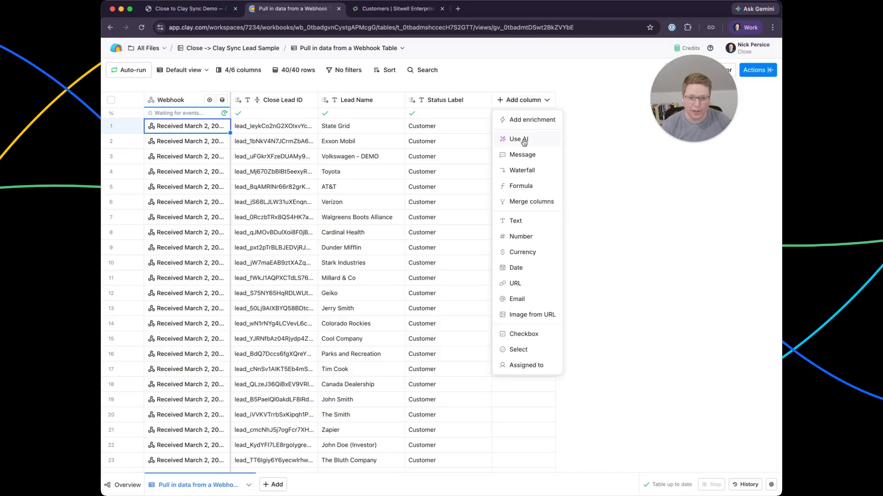
{"action": "left_click", "coordinate": [532, 121]}
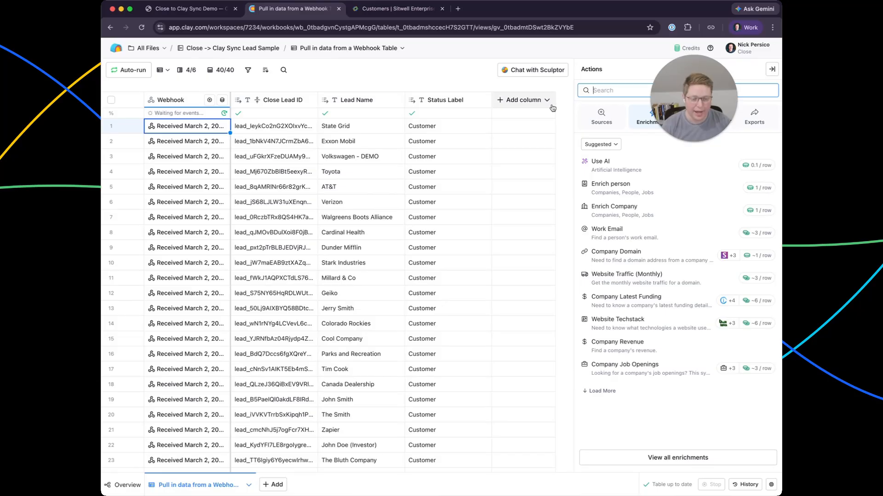
{"action": "type", "text": "Close"}
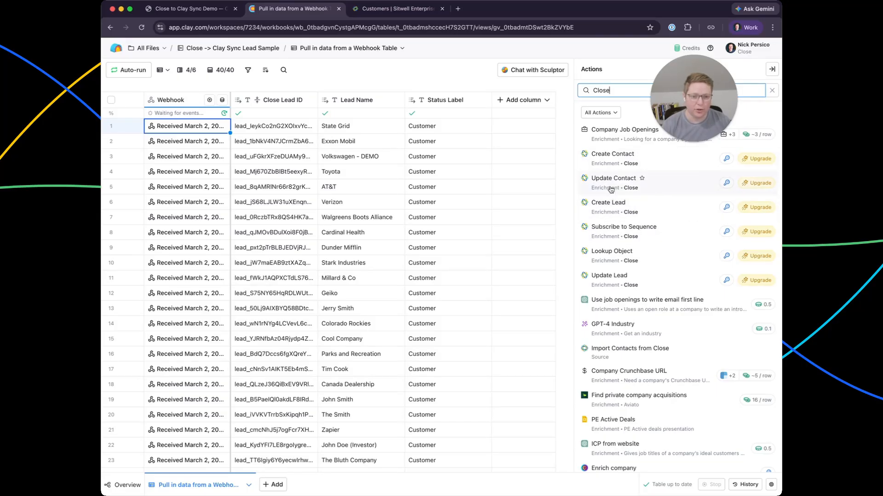
{"action": "left_click_drag", "start_coordinate": [611, 91], "coordinate": [589, 91]}
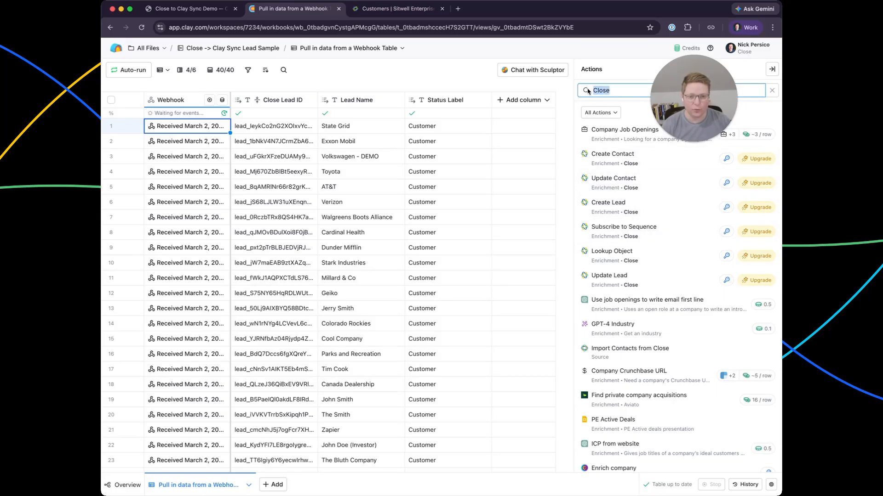
{"action": "type", "text": "HTTP API"}
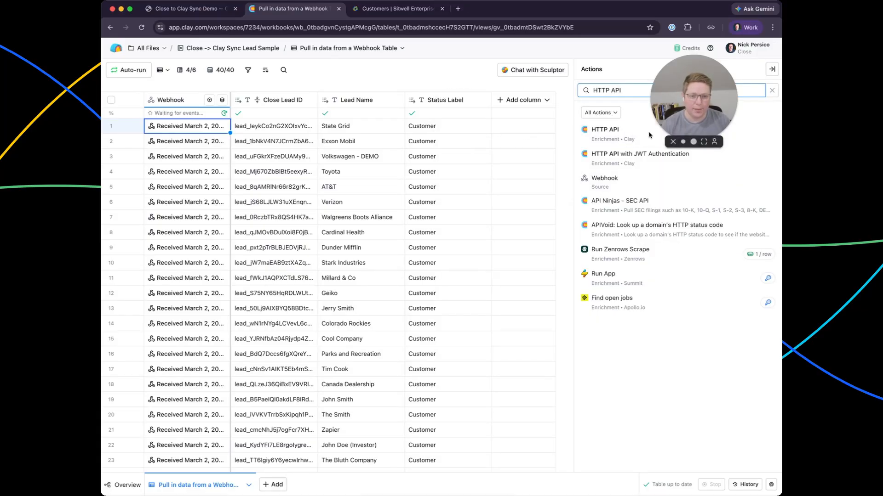
{"action": "left_click", "coordinate": [668, 130]}
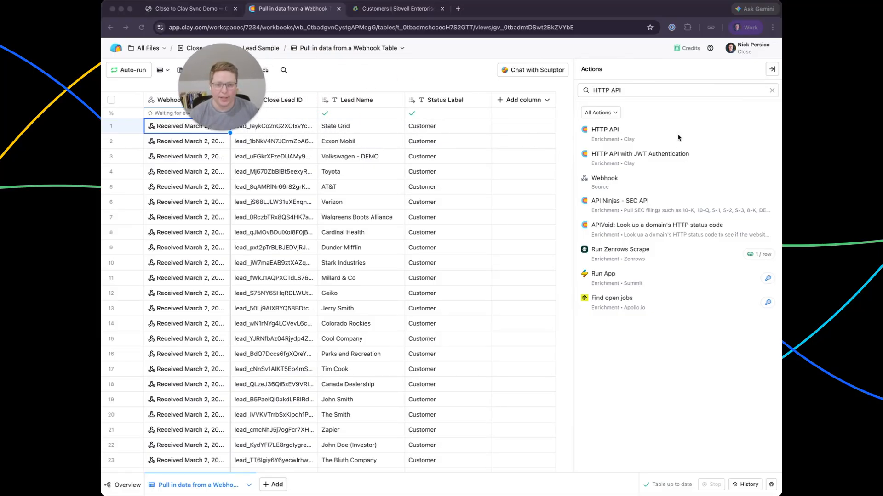
{"action": "left_click_drag", "start_coordinate": [221, 115], "coordinate": [727, 442]}
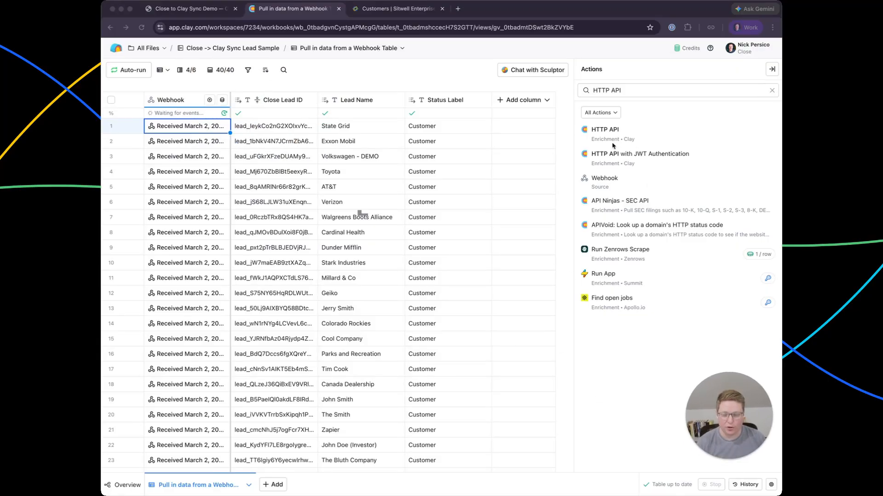
Switch to Close → Clay, review the Close to Clay Sync Demo sync from the dashboard and return to the sync list.
{"action": "left_click", "coordinate": [195, 11]}
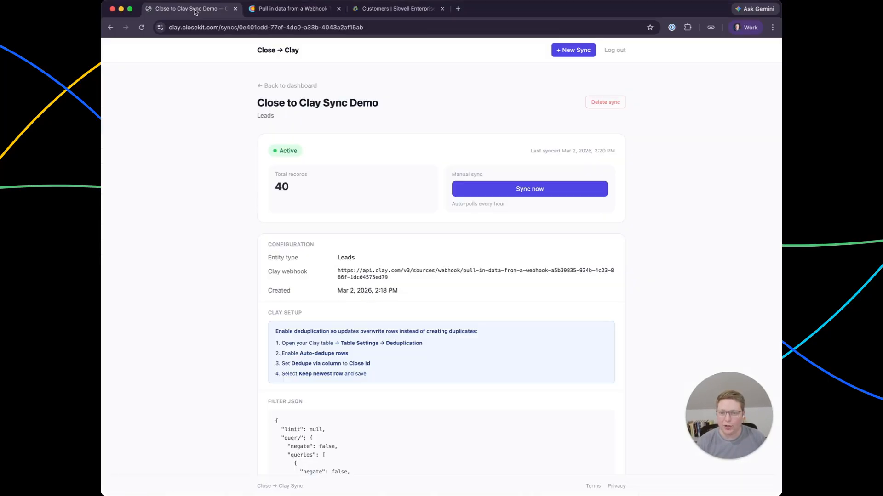
{"action": "left_click", "coordinate": [291, 87]}
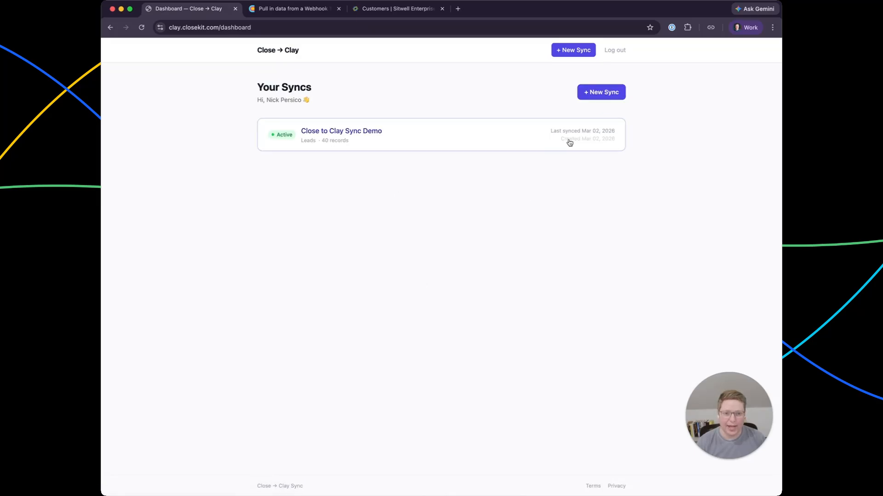
{"action": "left_click", "coordinate": [486, 140]}
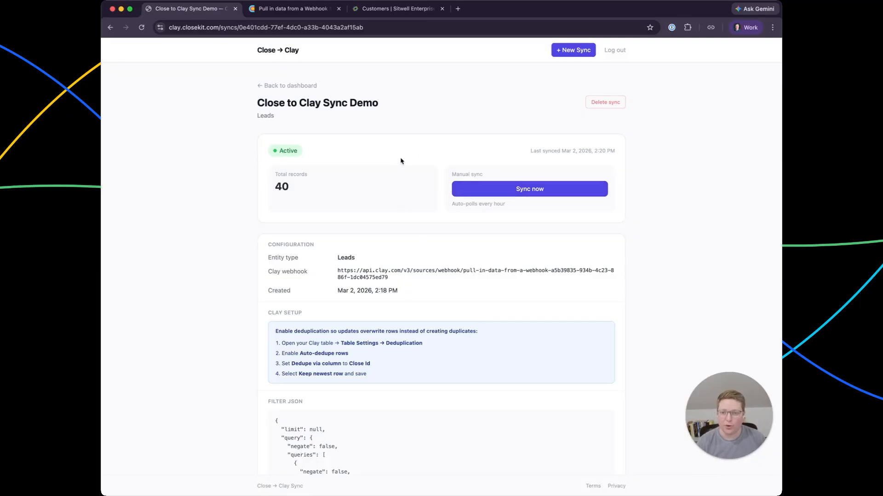
{"action": "left_click", "coordinate": [271, 91]}
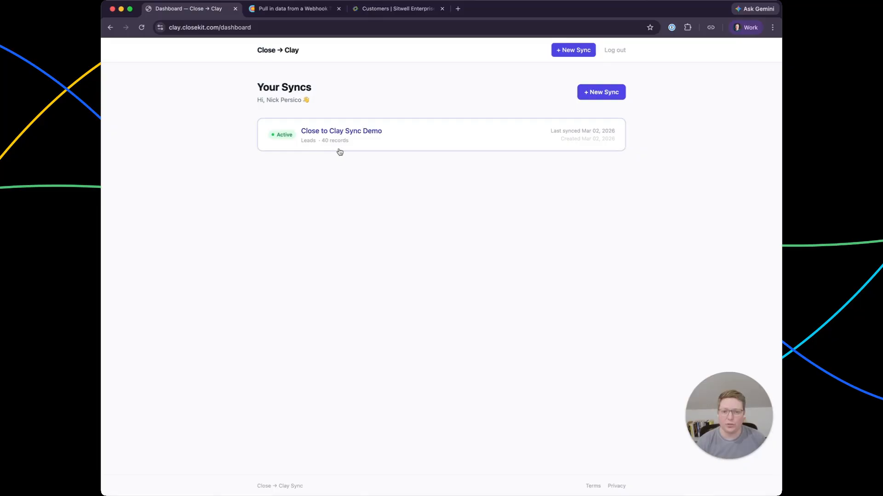